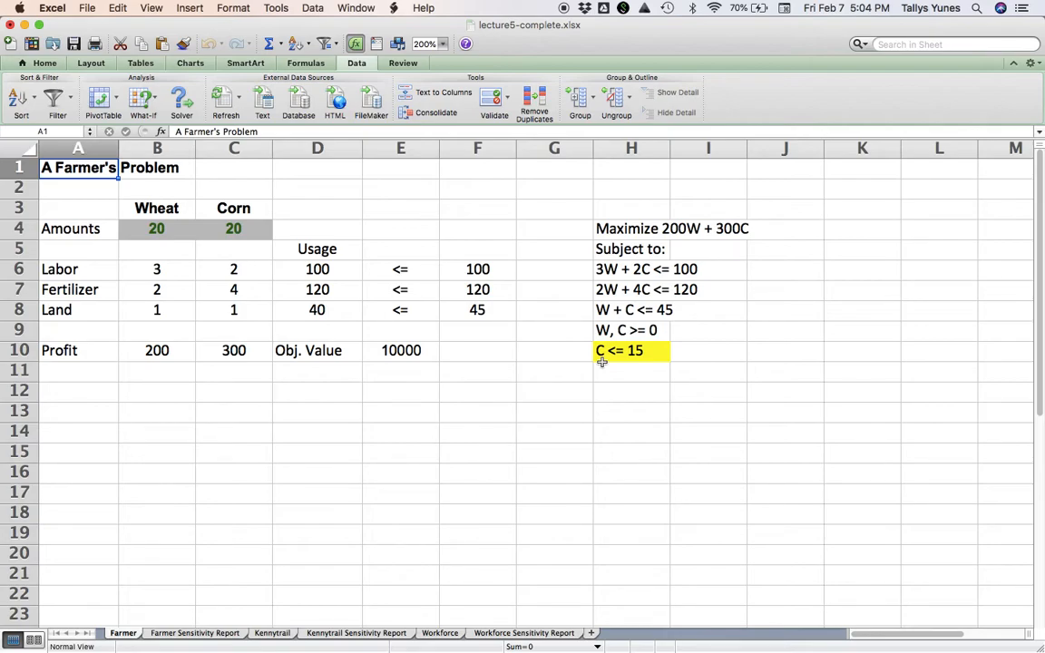
Label the highlighted C <= 15 constraint as "bound" in cell I10
{"action": "left_click", "coordinate": [704, 355]}
{"action": "type", "text": "bound"}
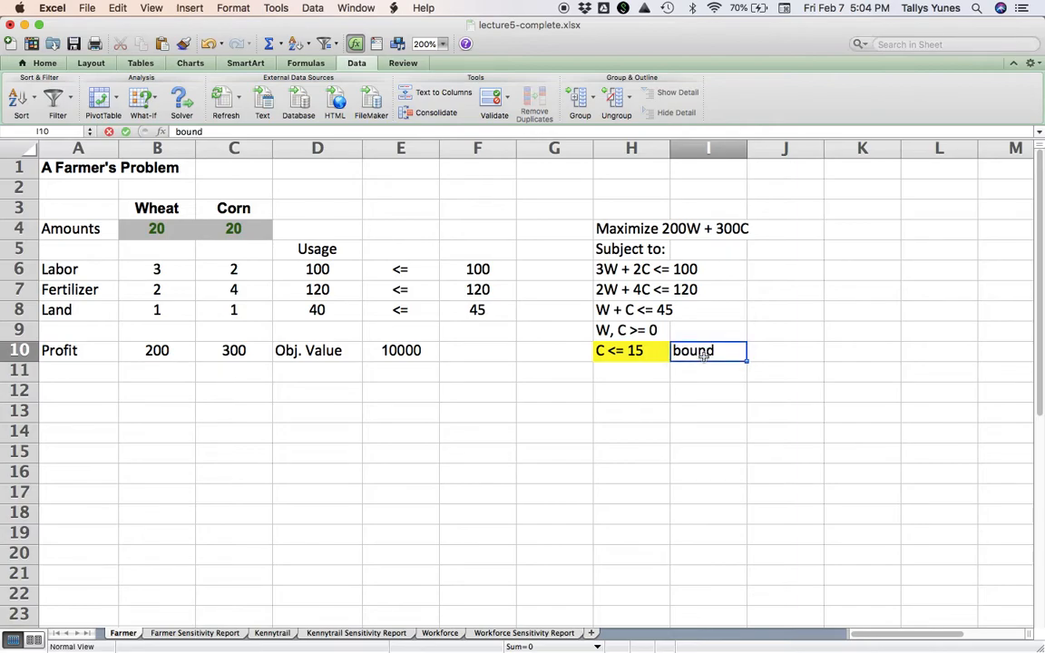
{"action": "key", "text": "Return"}
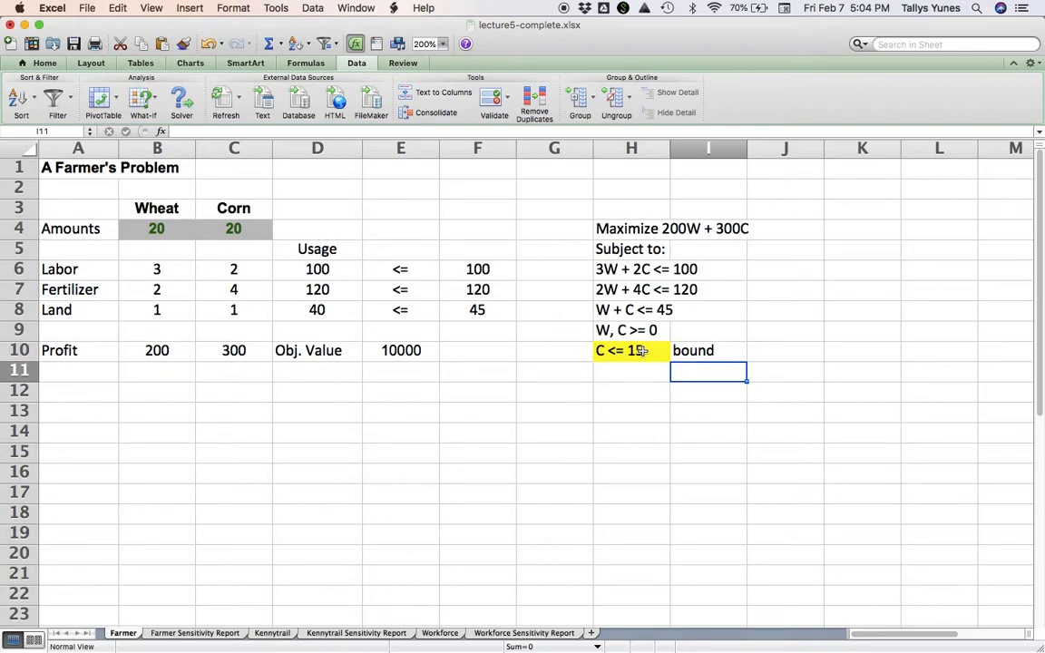
{"action": "key", "text": "Up"}
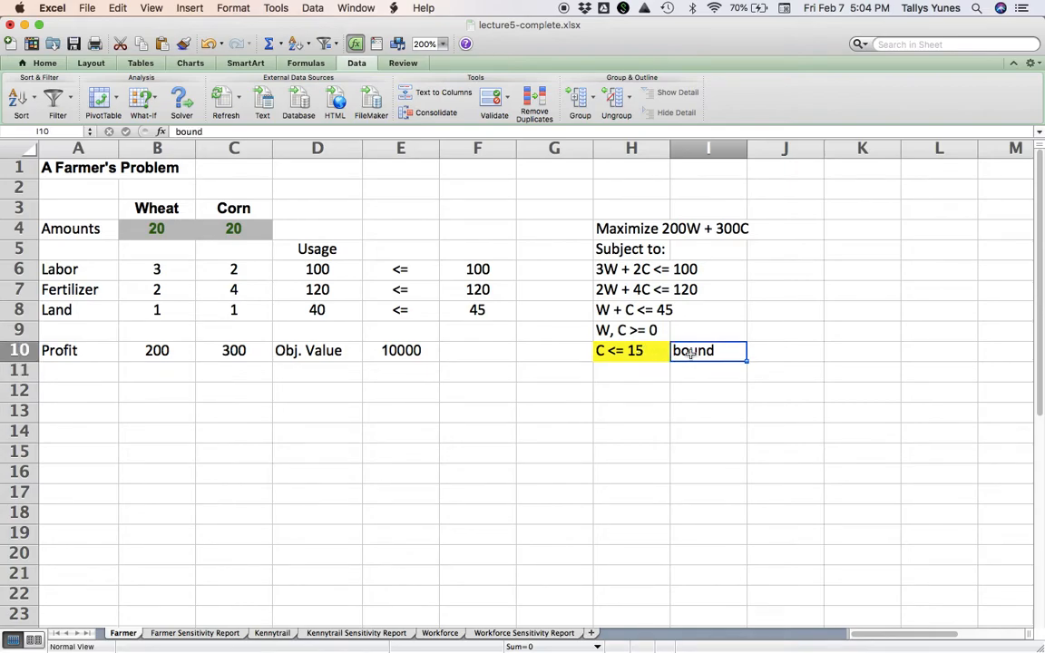
{"action": "left_click", "coordinate": [642, 351]}
{"action": "left_click", "coordinate": [706, 351]}
{"action": "left_click", "coordinate": [647, 357]}
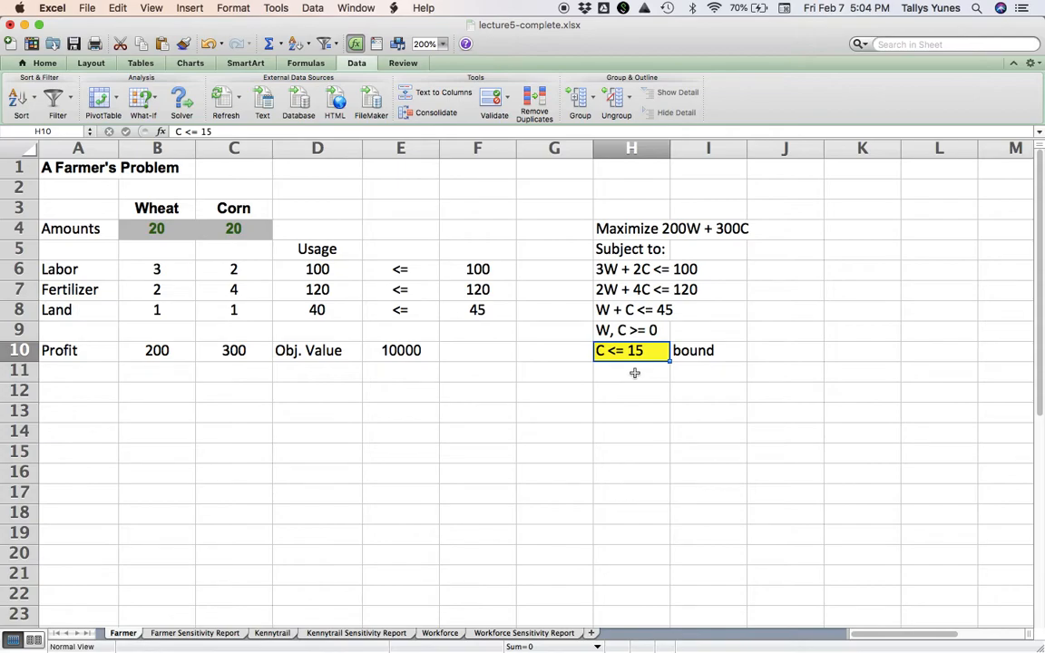
Enter the corn bound beside the Amounts row, with "<=" in D4 and 15 in E4
{"action": "left_click", "coordinate": [315, 229]}
{"action": "left_click", "coordinate": [245, 230]}
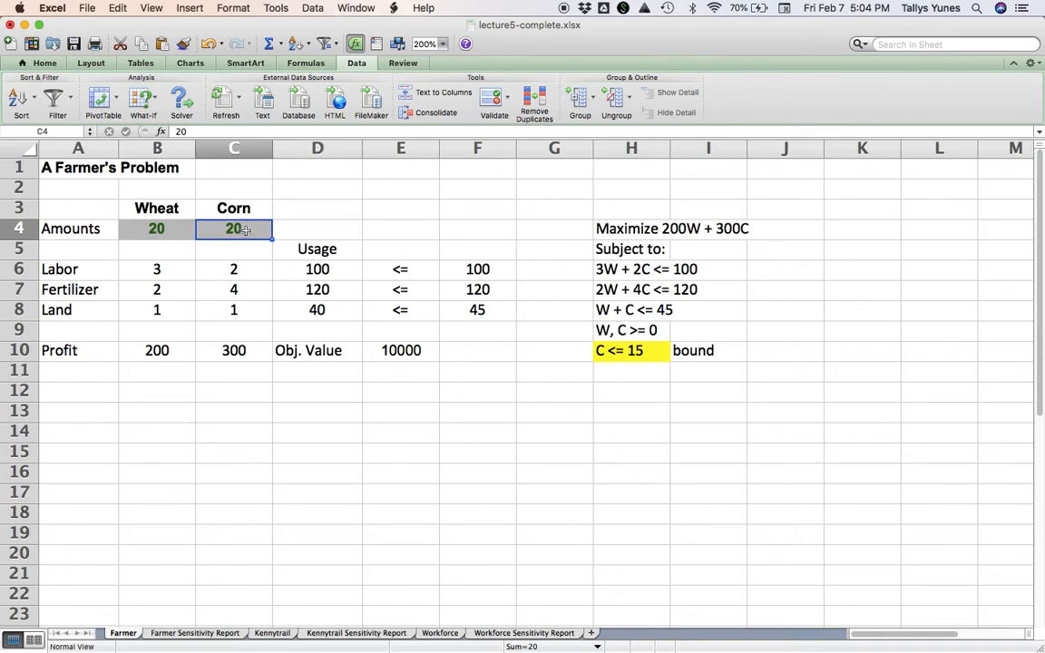
{"action": "left_click", "coordinate": [299, 229]}
{"action": "type", "text": "<="}
{"action": "key", "text": "Tab"}
{"action": "type", "text": "15"}
{"action": "key", "text": "Tab"}
Center the contents of cells D4:E4 horizontally
{"action": "key", "text": "Left"}
{"action": "key", "text": "shift+Left"}
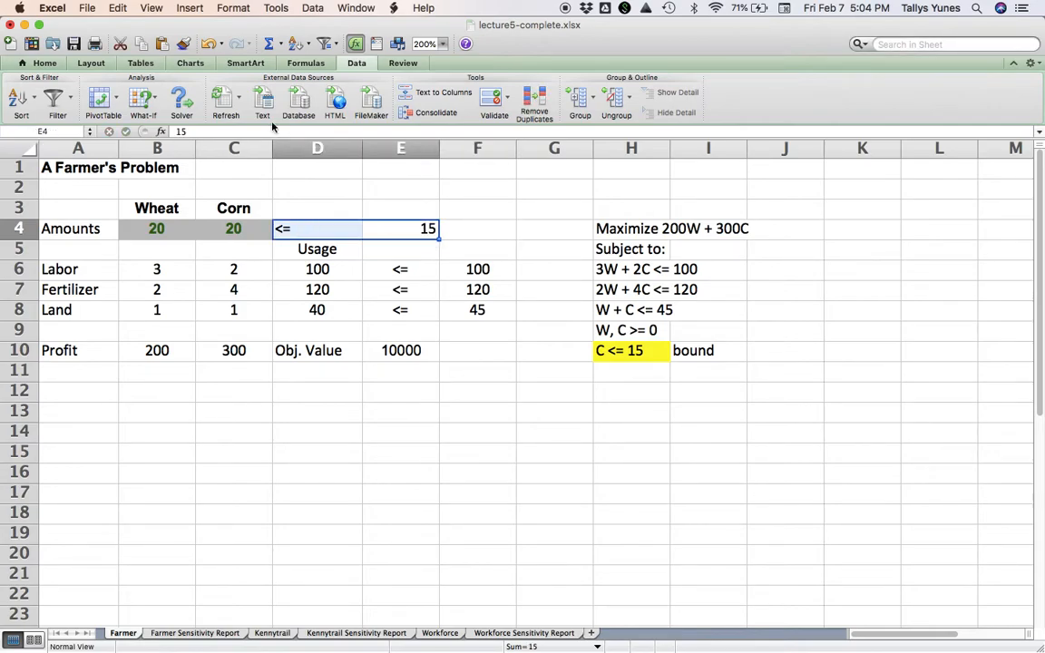
{"action": "left_click", "coordinate": [47, 62]}
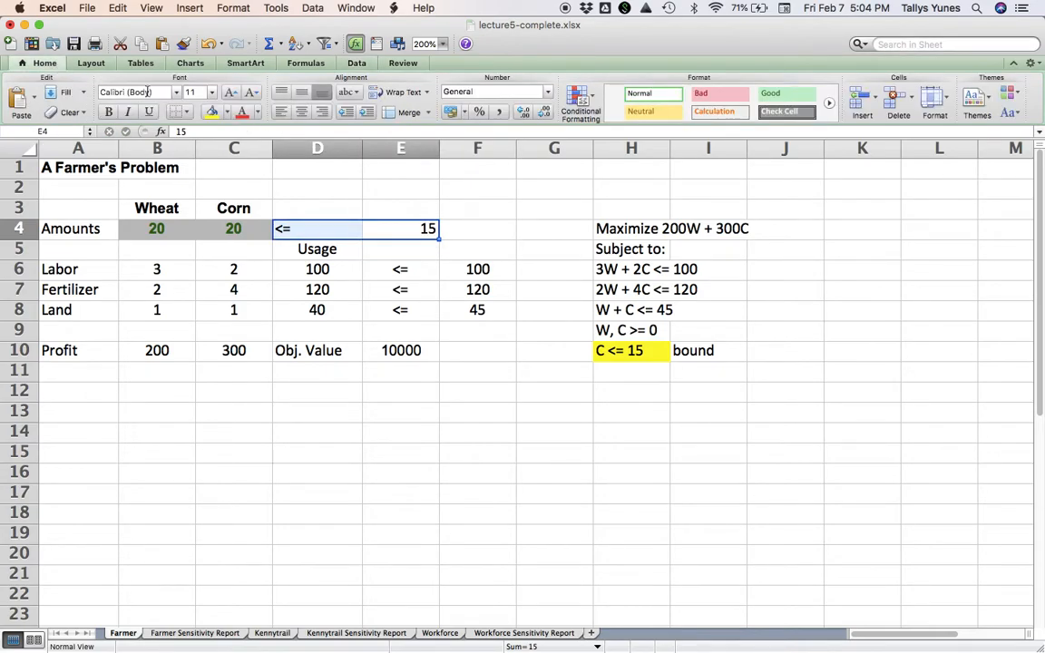
{"action": "left_click", "coordinate": [301, 111]}
{"action": "left_click", "coordinate": [313, 191]}
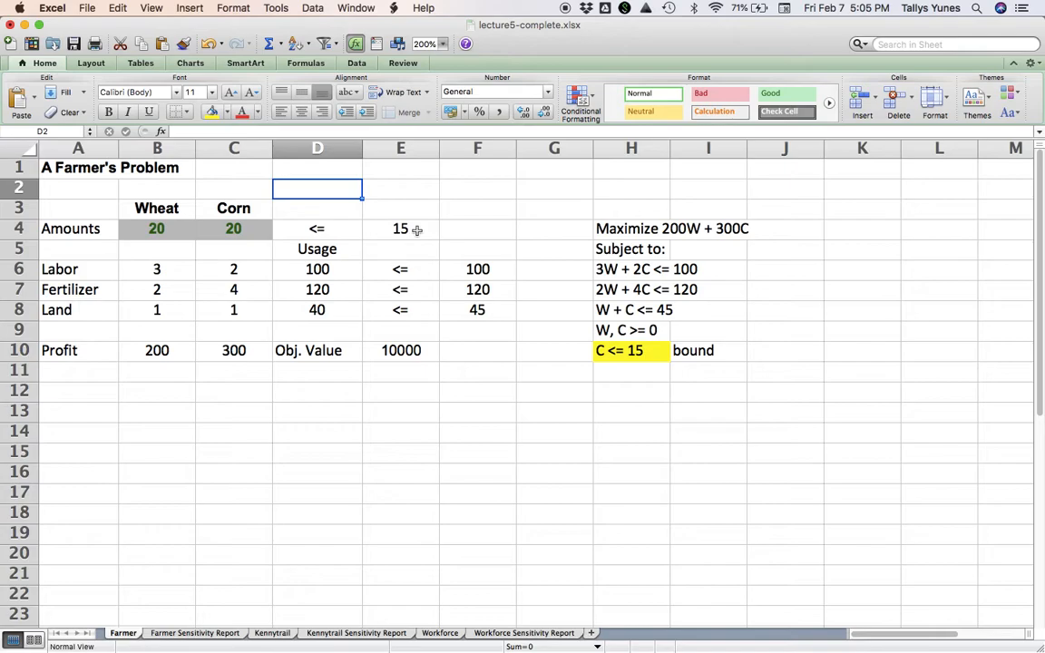
Add the constraint $C$4 <= $E$4 to the Solver model
{"action": "left_click", "coordinate": [356, 63]}
{"action": "left_click", "coordinate": [180, 100]}
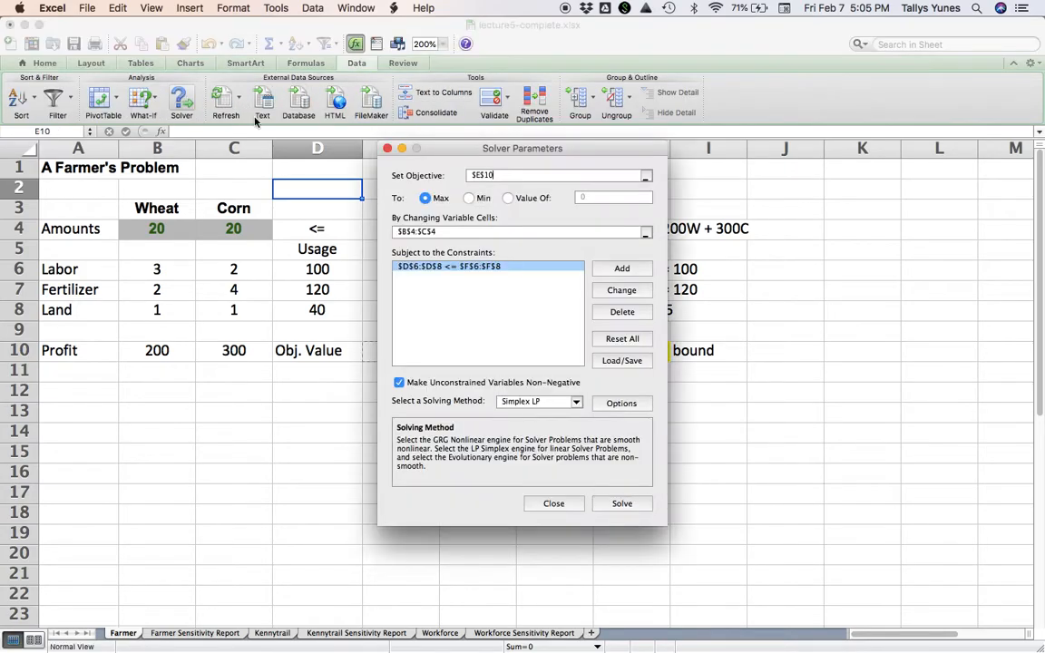
{"action": "left_click", "coordinate": [621, 268]}
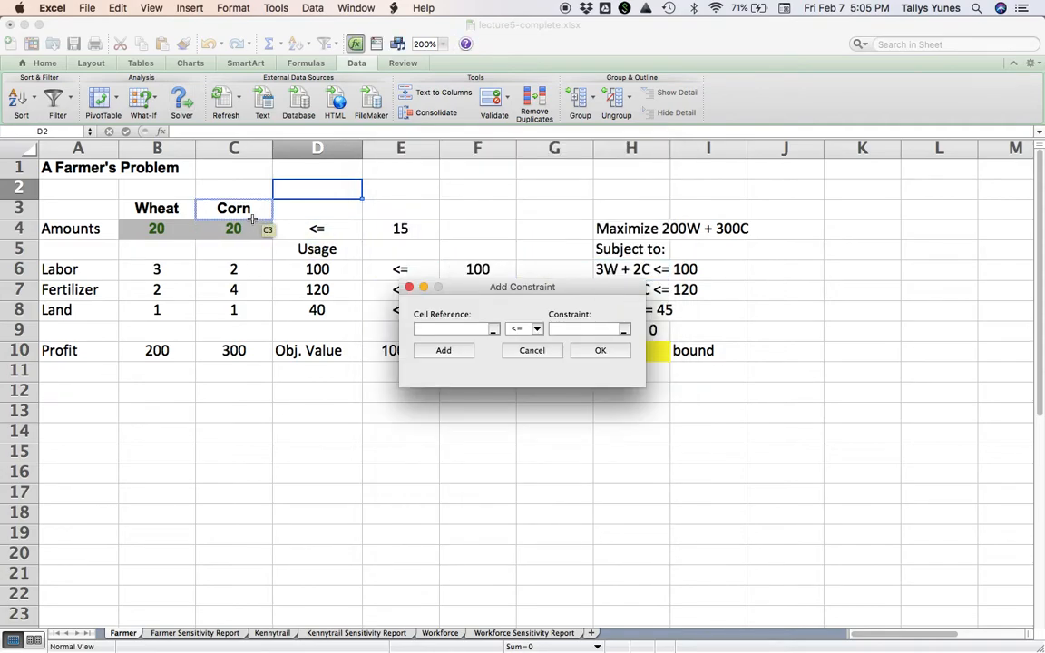
{"action": "left_click", "coordinate": [251, 225]}
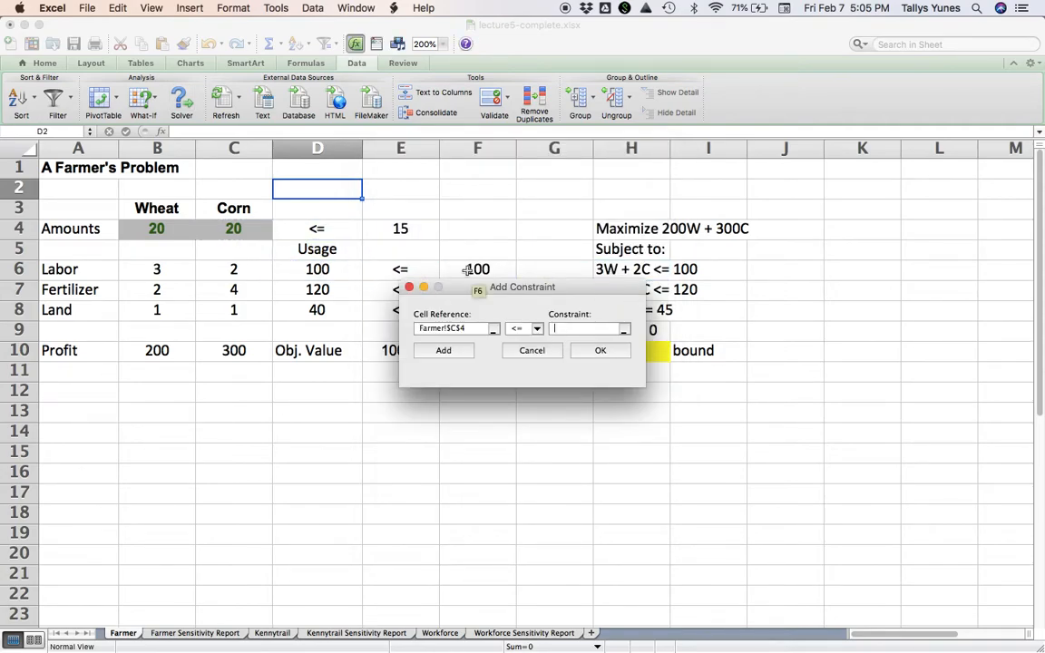
{"action": "left_click", "coordinate": [402, 231]}
{"action": "left_click", "coordinate": [599, 350]}
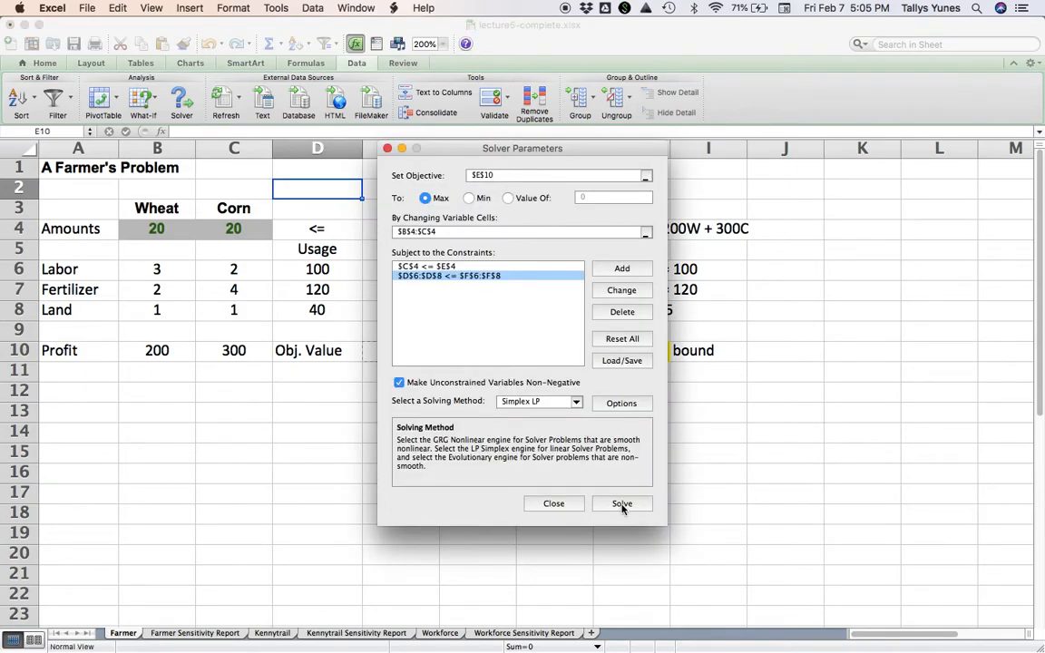
Solve the model, keeping the solution and generating a Sensitivity report, and open that report's sheet
{"action": "left_click", "coordinate": [622, 504]}
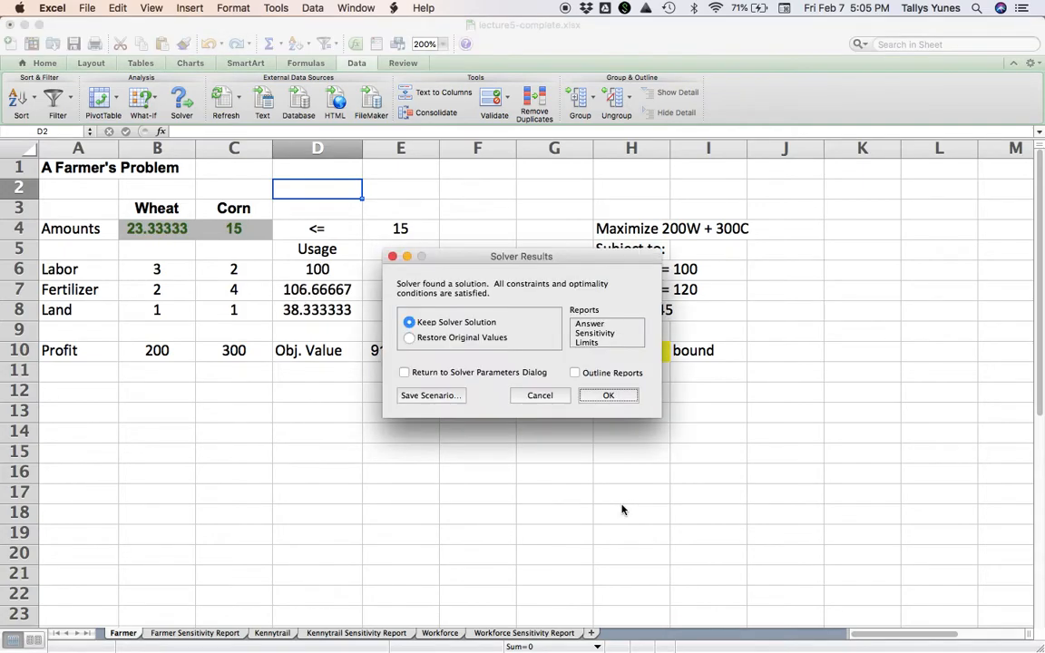
{"action": "left_click", "coordinate": [596, 332]}
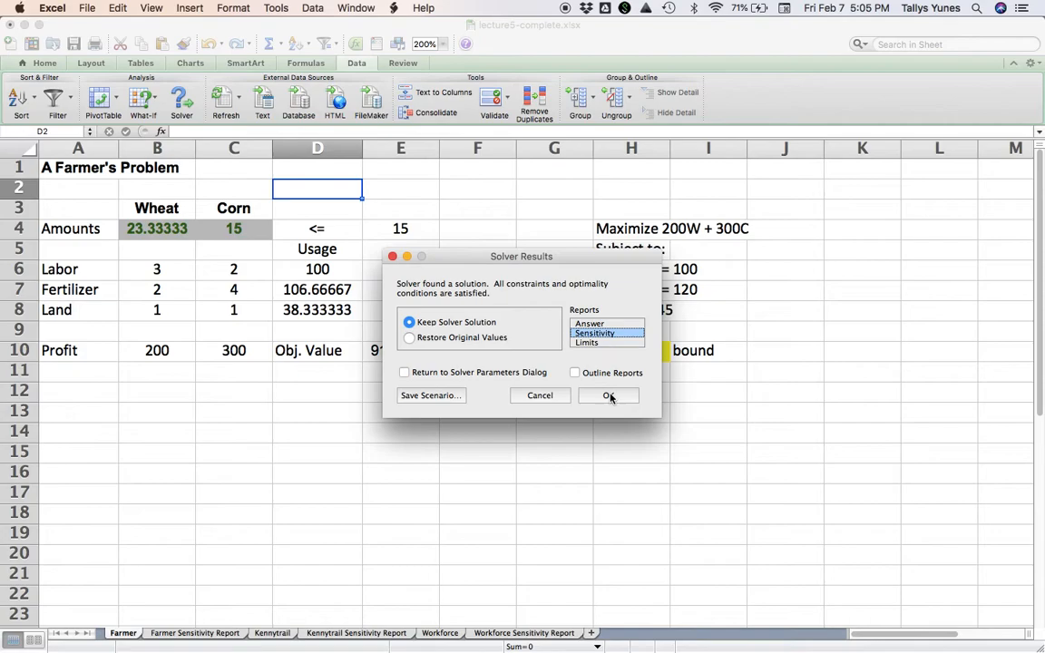
{"action": "left_click", "coordinate": [609, 395]}
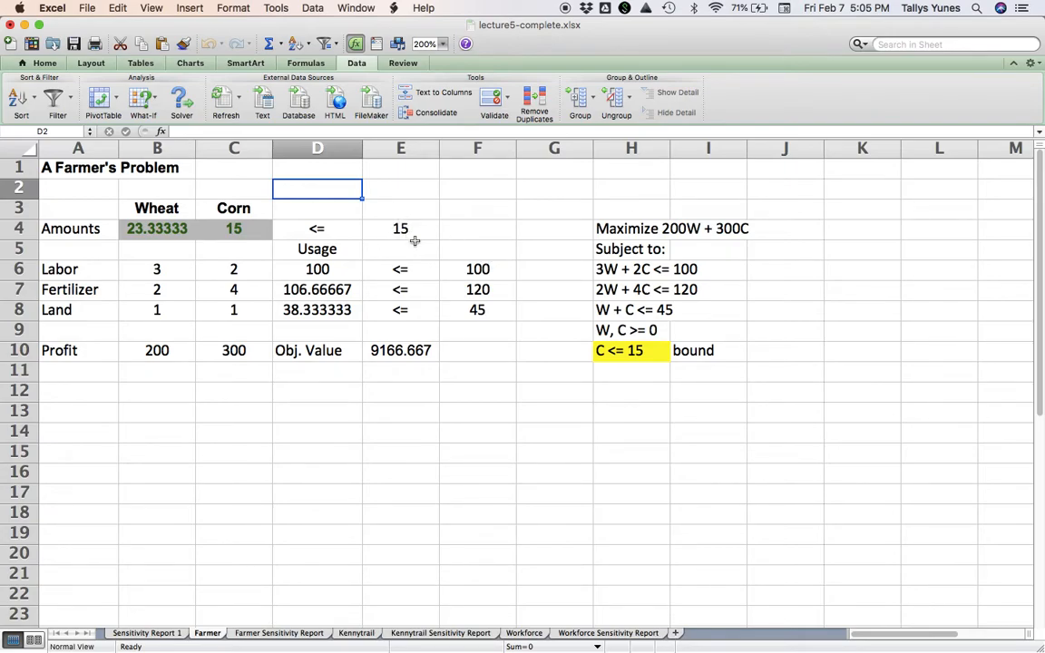
{"action": "left_click", "coordinate": [146, 633]}
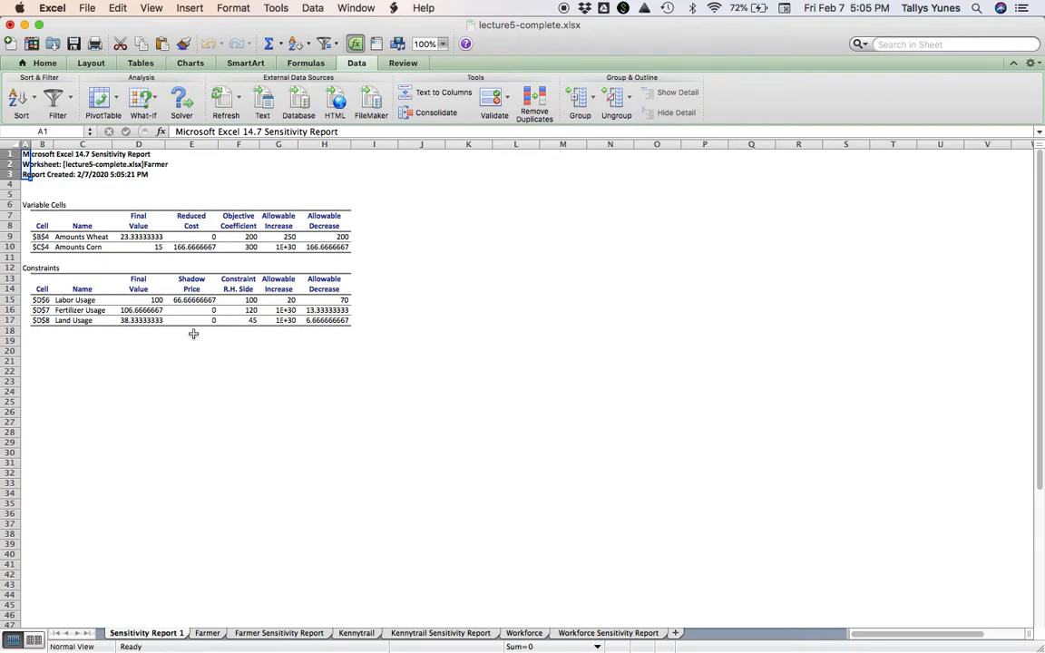
Clear the "<=" sign and the bound of 15 from cells D4:E4 on the Farmer sheet
{"action": "left_click", "coordinate": [207, 633]}
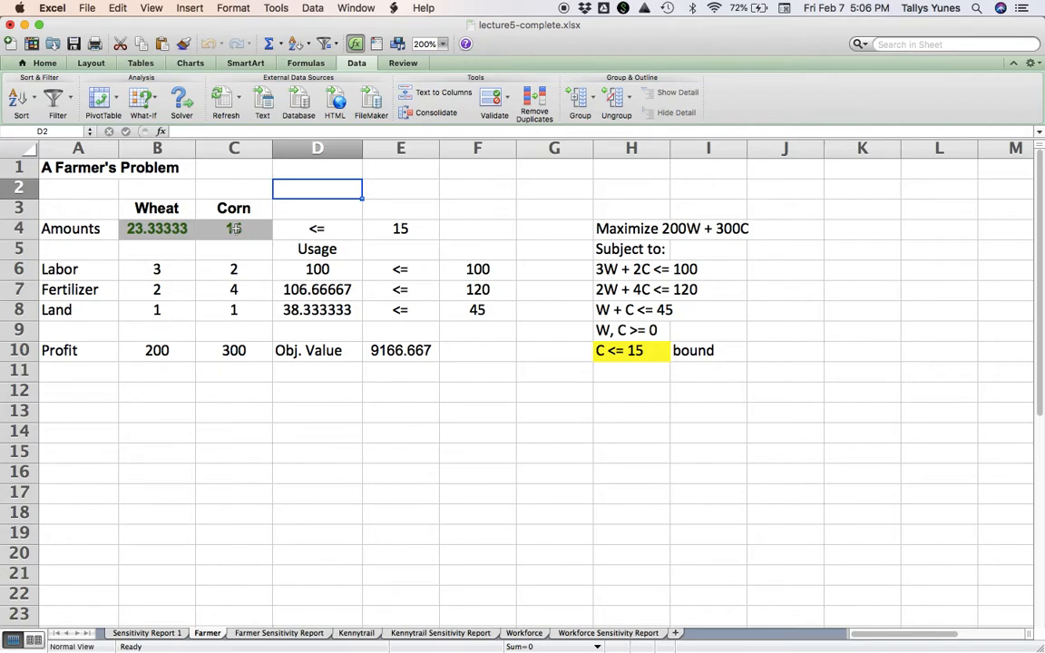
{"action": "left_click", "coordinate": [317, 229]}
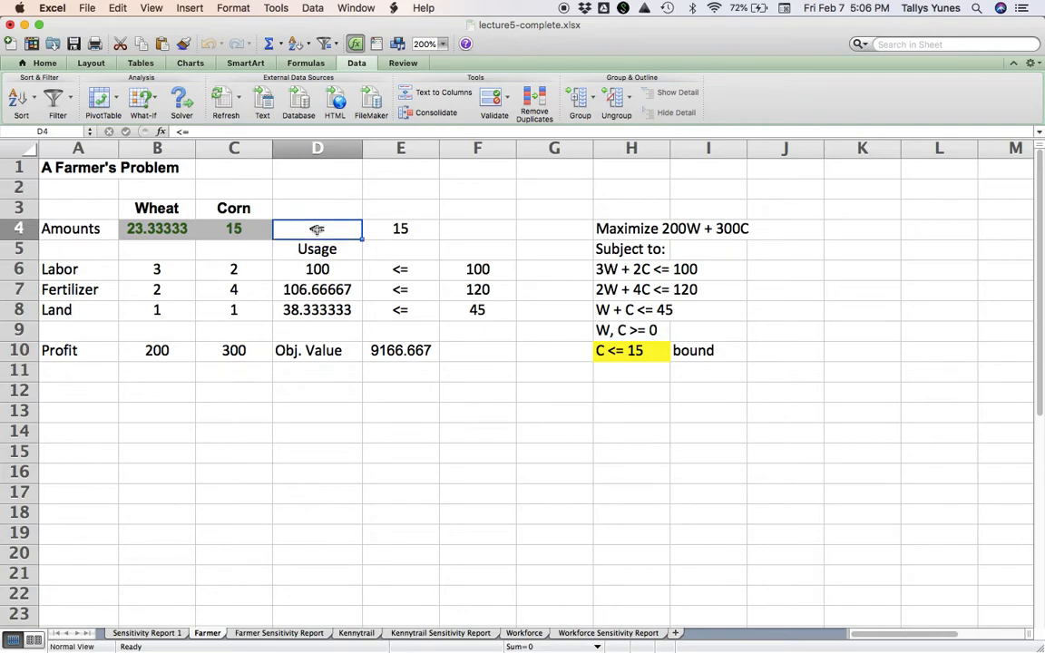
{"action": "key", "text": "shift+Right"}
{"action": "key", "text": "BackSpace"}
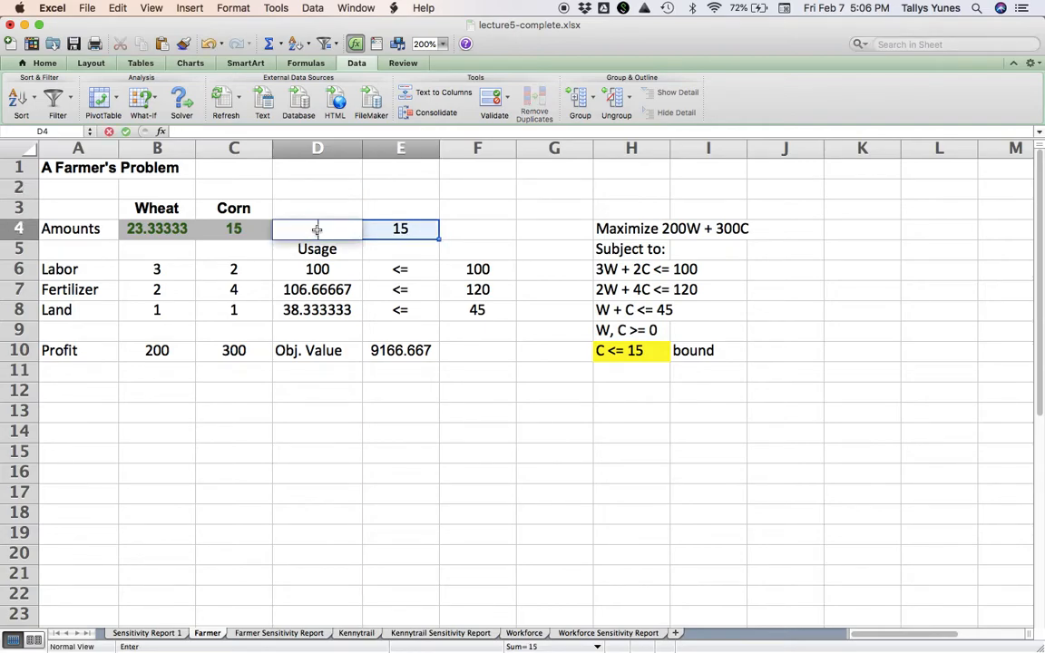
{"action": "key", "text": "ctrl+Return"}
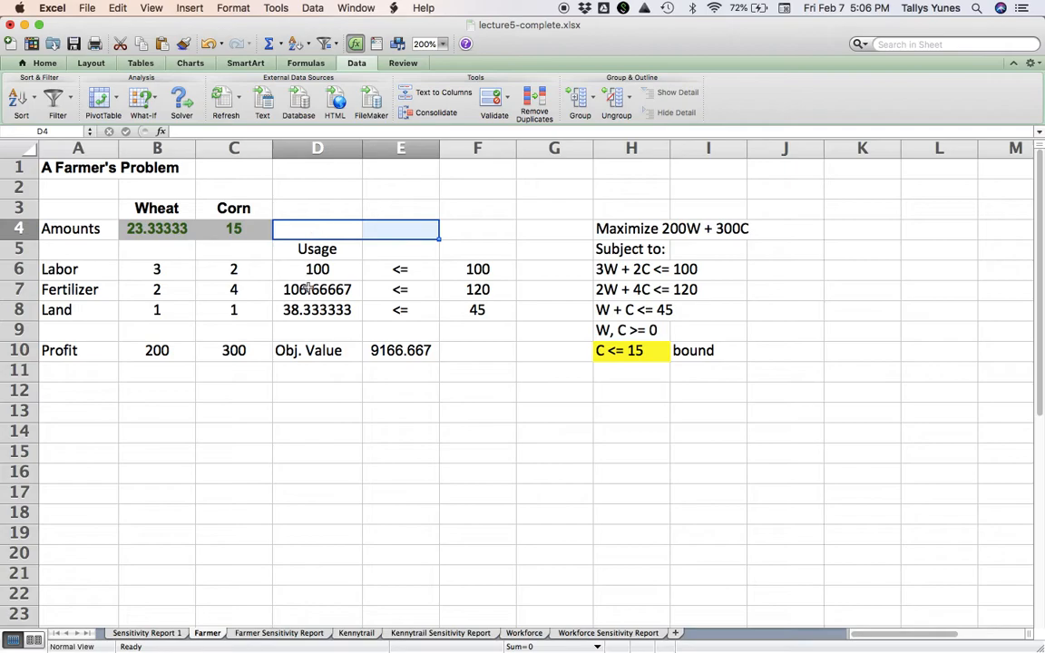
Enter "<=" in E9 and a limit of 15 in F9, below the Land constraint
{"action": "left_click", "coordinate": [399, 331]}
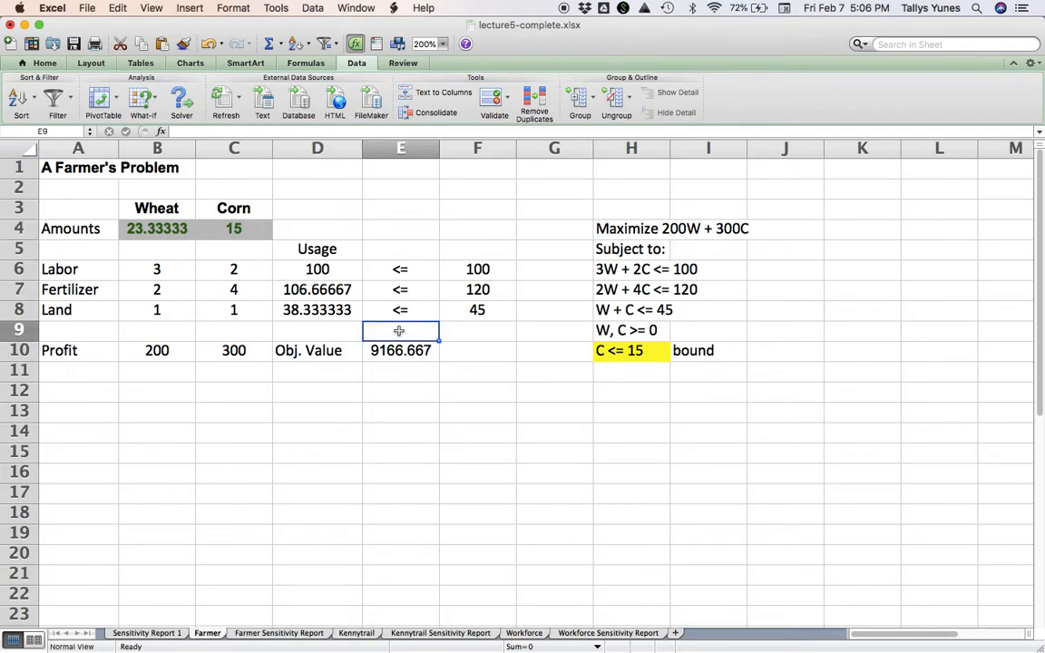
{"action": "type", "text": "<="}
{"action": "key", "text": "Tab"}
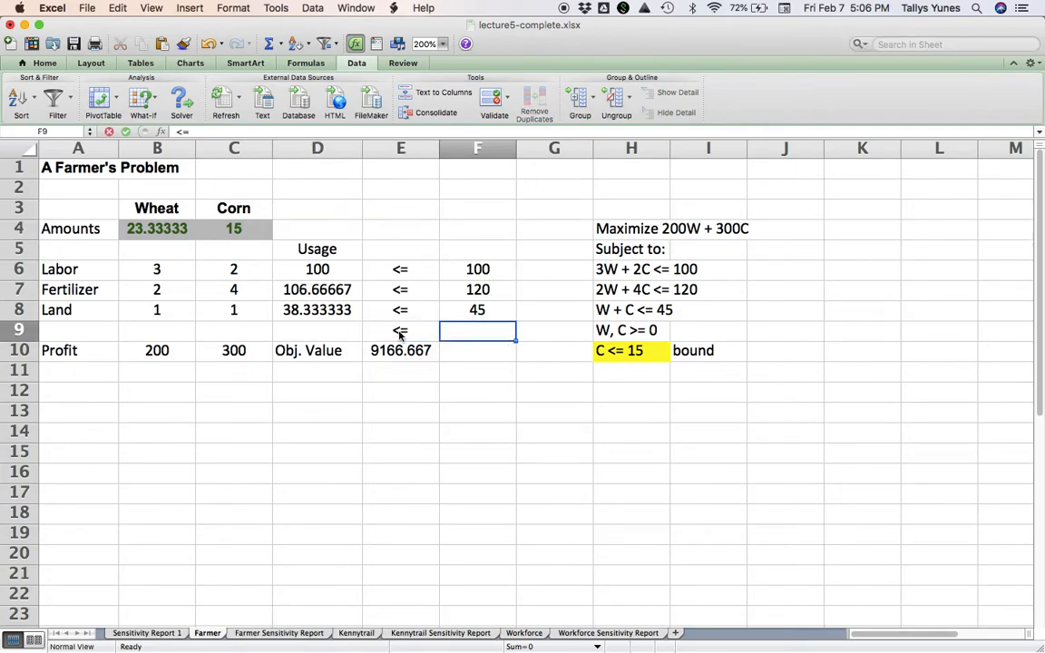
{"action": "type", "text": "15"}
{"action": "key", "text": "Return"}
Label row 9 as "Bound on C" in A9 and enter a corn coefficient of 1 in C9
{"action": "key", "text": "Up"}
{"action": "key", "text": "Left"}
{"action": "key", "text": "Left"}
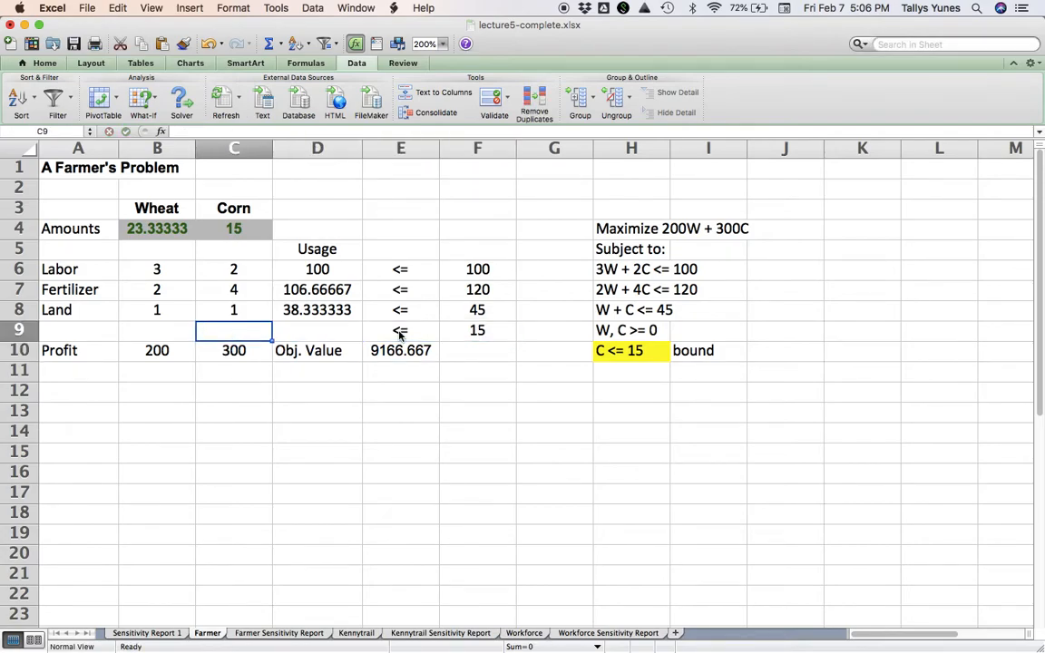
{"action": "key", "text": "Left"}
{"action": "key", "text": "Left"}
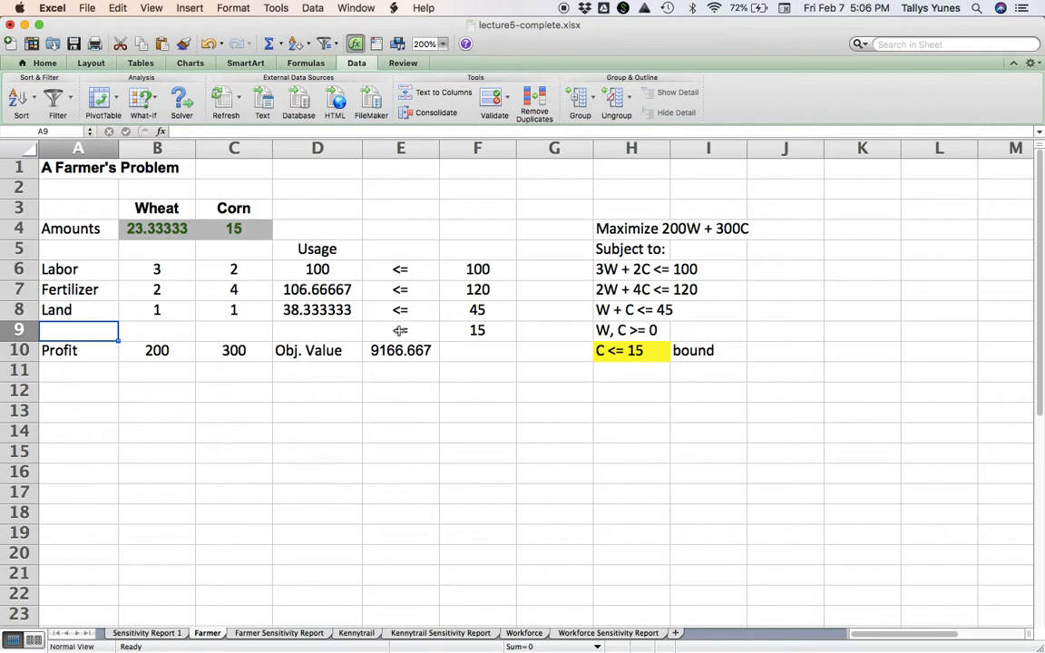
{"action": "type", "text": "Boud"}
{"action": "key", "text": "BackSpace"}
{"action": "type", "text": "nd on C"}
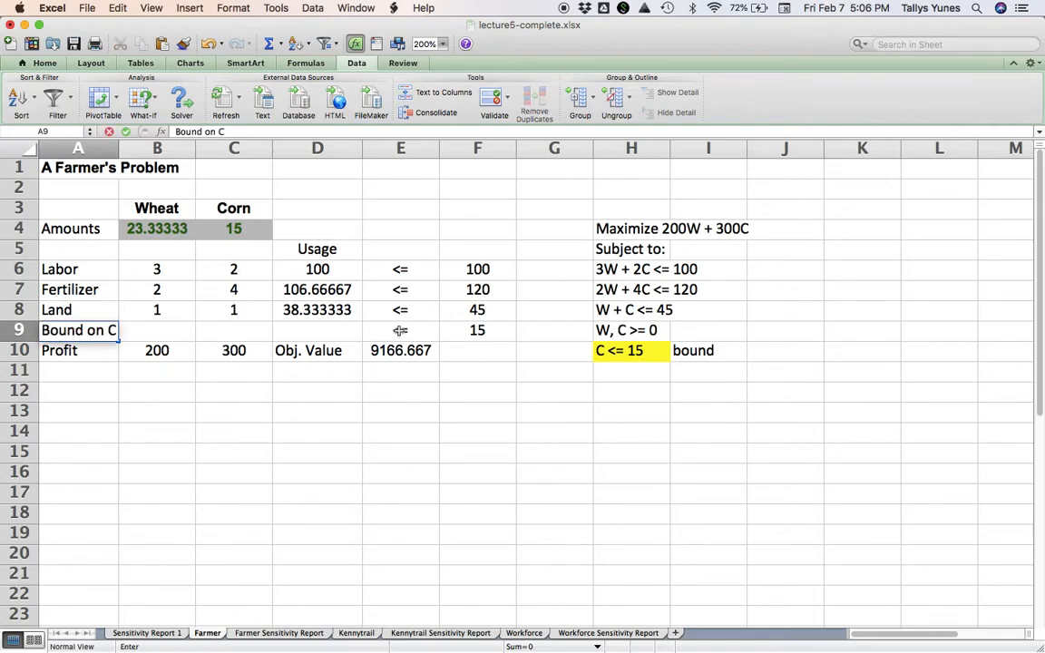
{"action": "key", "text": "Tab"}
{"action": "key", "text": "Right"}
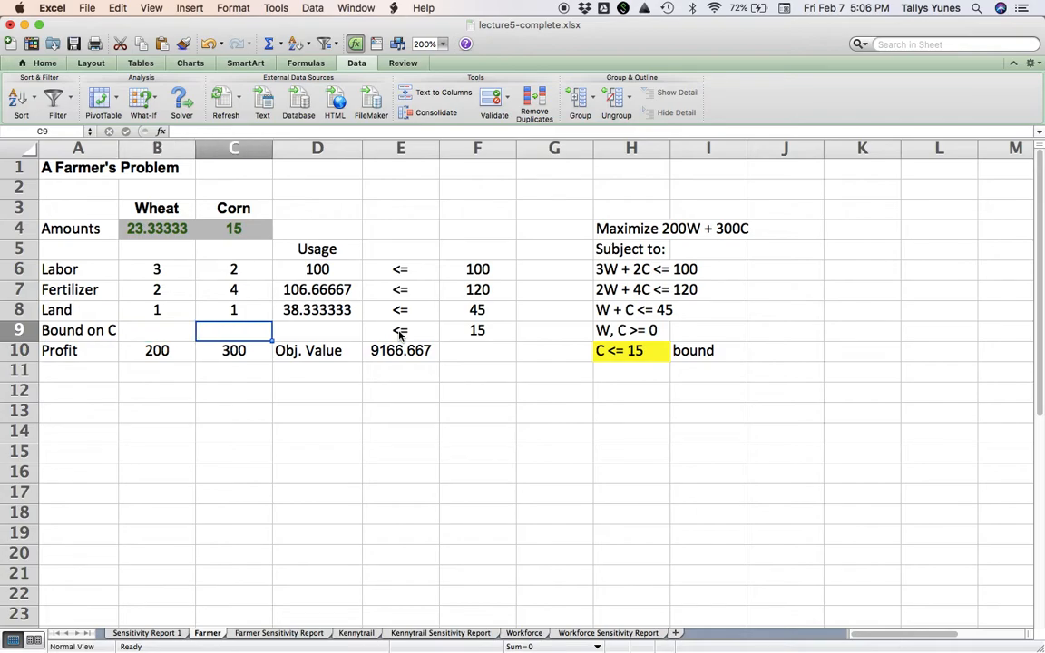
{"action": "type", "text": "1"}
{"action": "key", "text": "Tab"}
Copy the Land row's SUMPRODUCT usage formula down from D8 to D9 and check its references
{"action": "key", "text": "Up"}
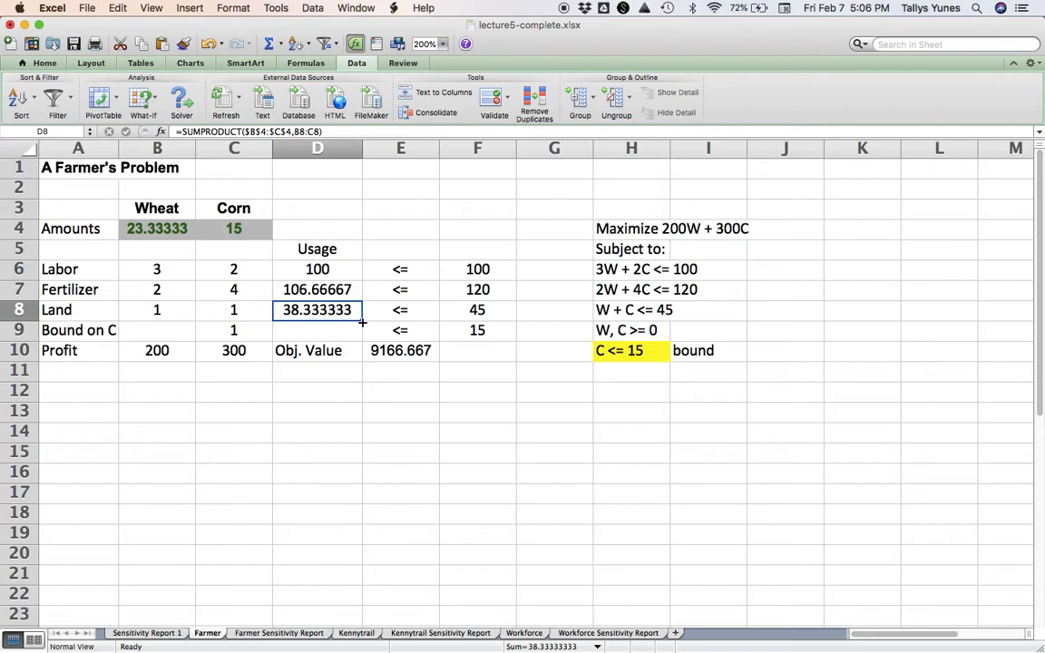
{"action": "left_click_drag", "start_coordinate": [361, 322], "coordinate": [362, 333]}
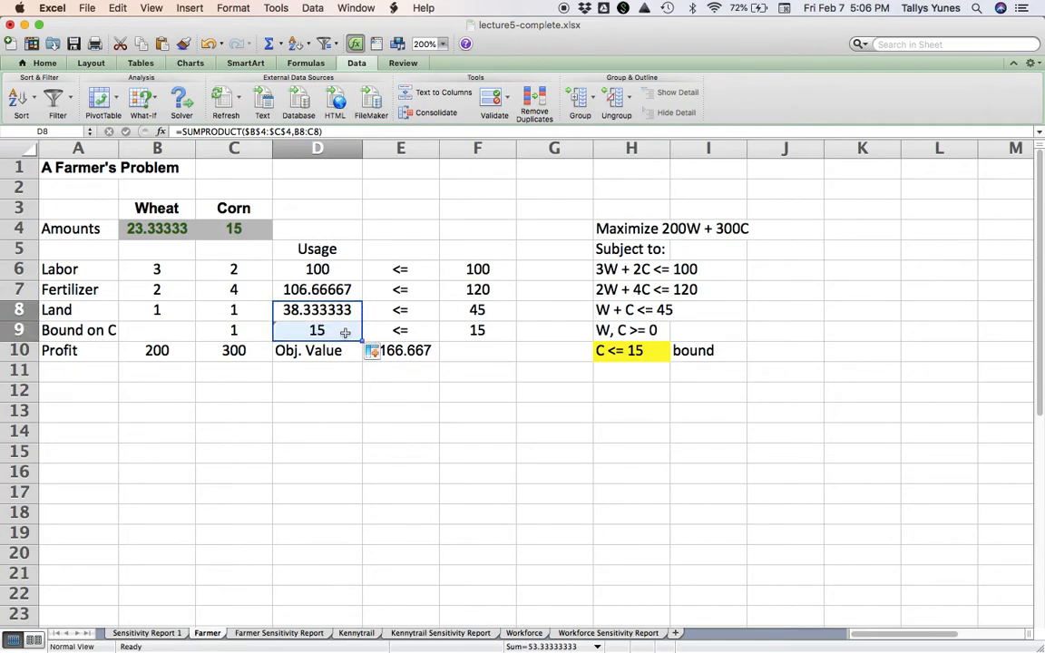
{"action": "left_click", "coordinate": [344, 333]}
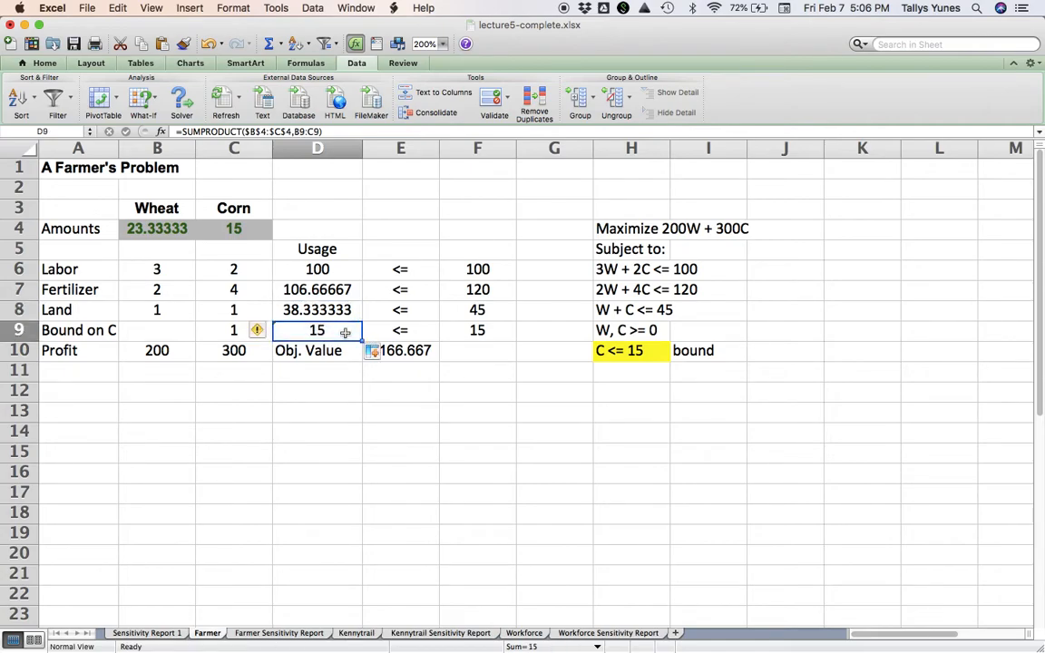
{"action": "double_click", "coordinate": [344, 333]}
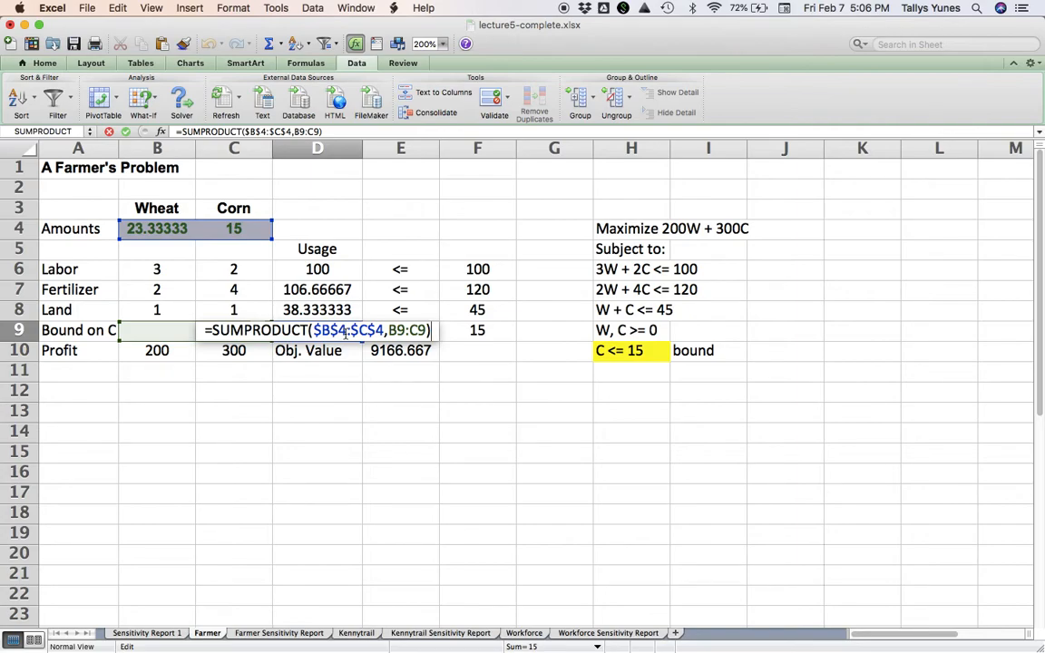
{"action": "key", "text": "Escape"}
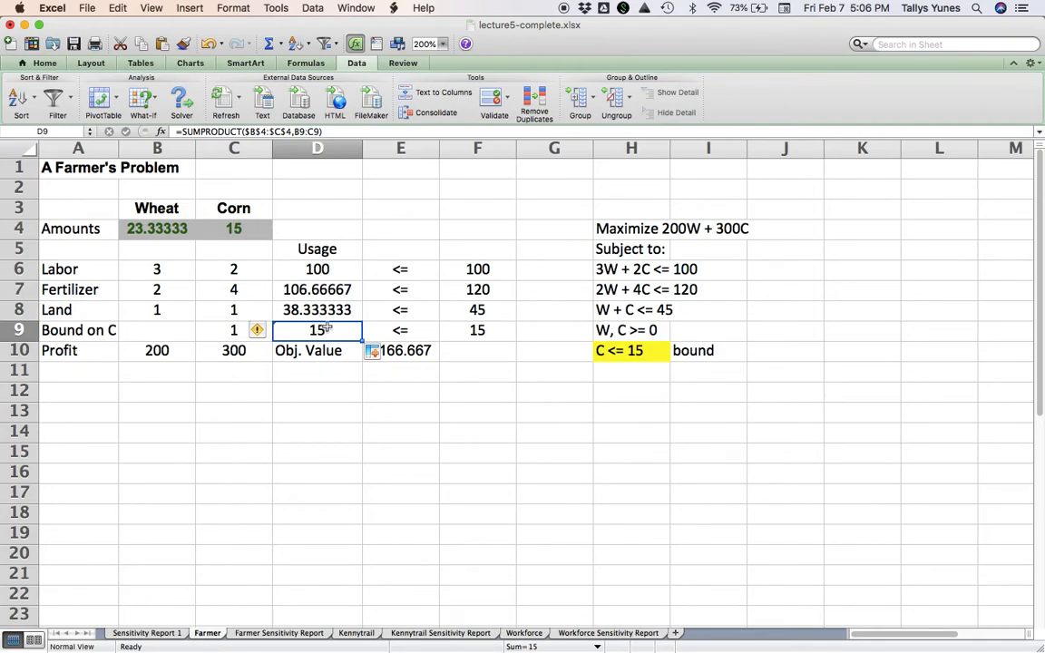
Delete the constraint $C$4 <= $E$4 from the Solver model
{"action": "left_click", "coordinate": [109, 168]}
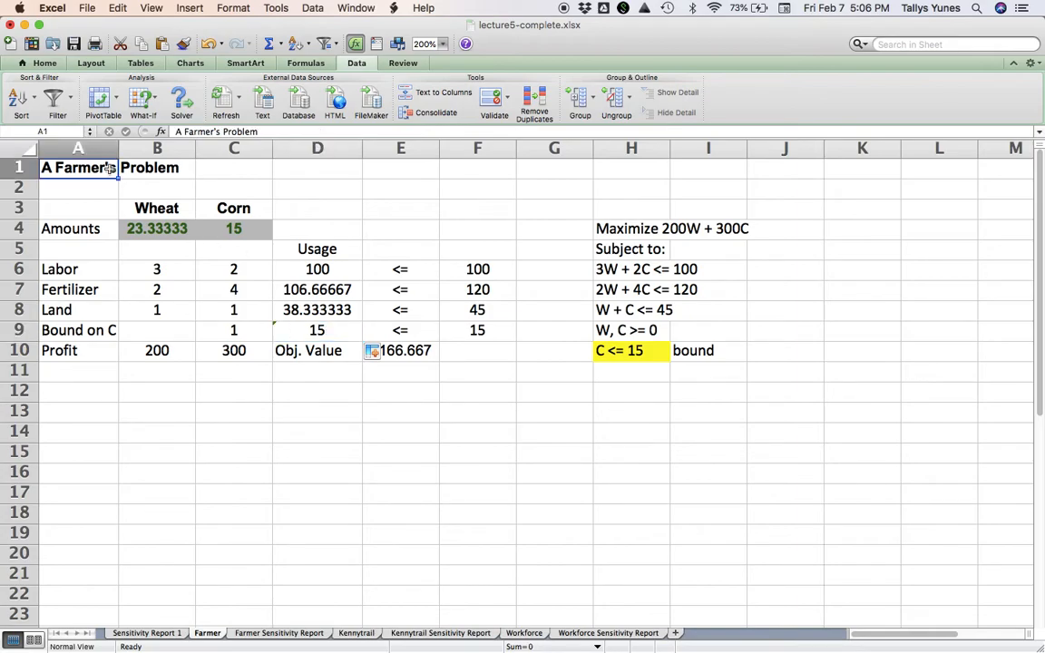
{"action": "left_click", "coordinate": [182, 100]}
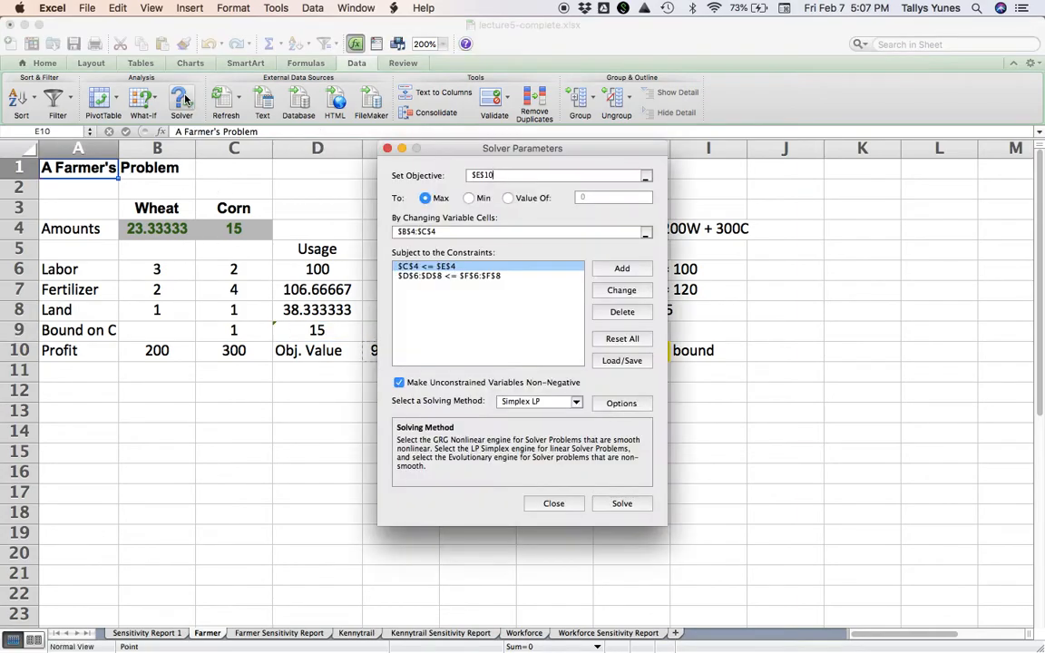
{"action": "left_click", "coordinate": [630, 313]}
Add a Solver constraint requiring the usage in D9 to be <= the limit in F9
{"action": "left_click", "coordinate": [631, 274]}
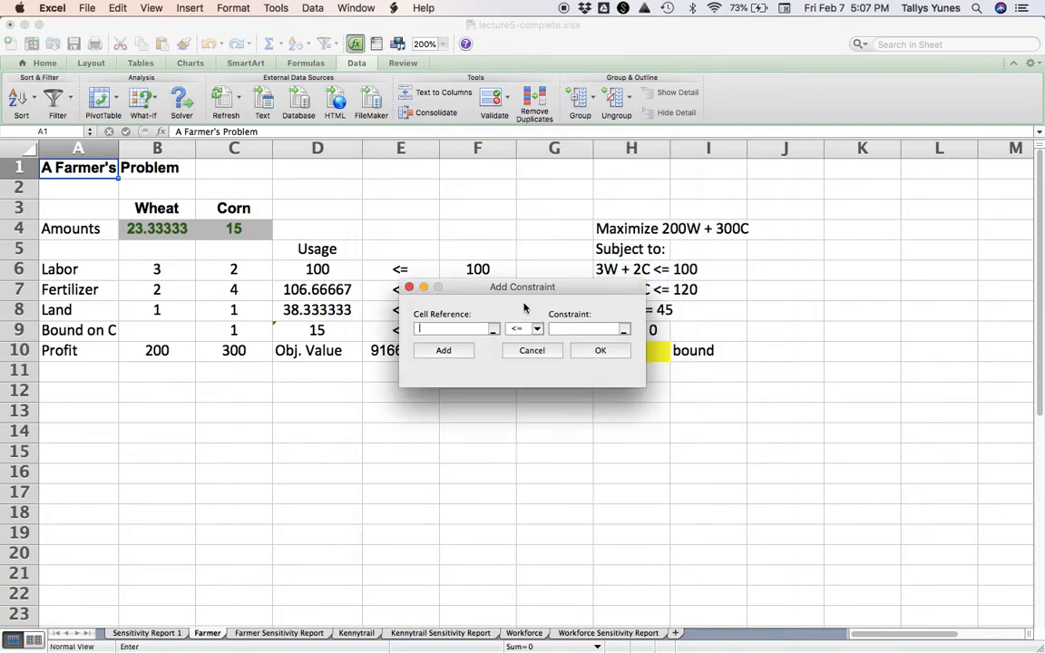
{"action": "left_click", "coordinate": [332, 332]}
{"action": "left_click", "coordinate": [566, 290]}
{"action": "left_click_drag", "start_coordinate": [565, 290], "coordinate": [571, 401]}
{"action": "left_click", "coordinate": [498, 331]}
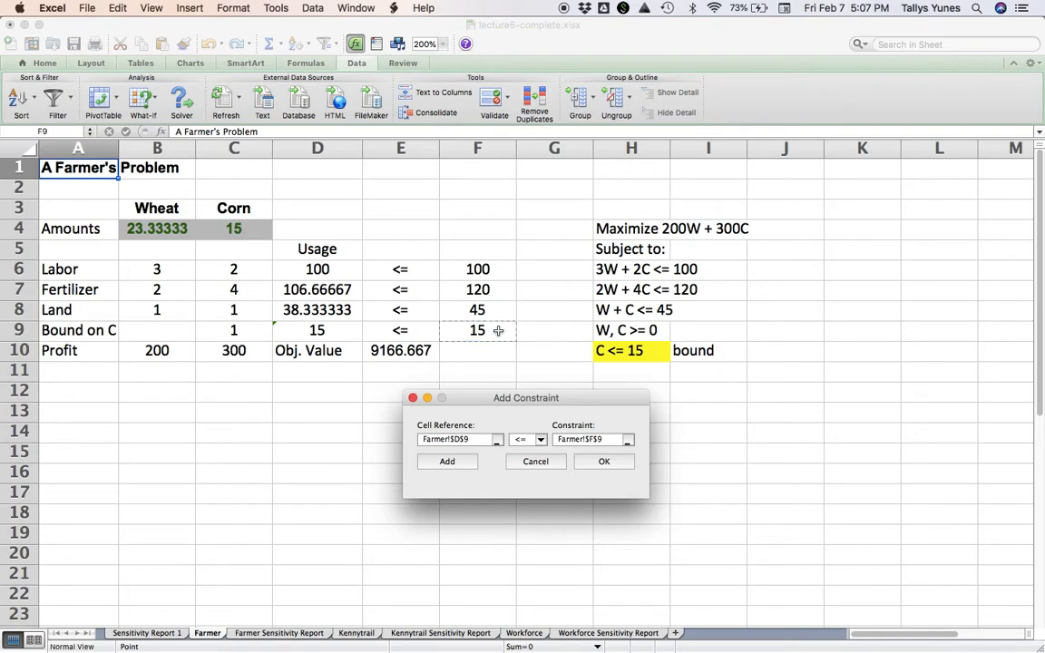
{"action": "left_click", "coordinate": [592, 463]}
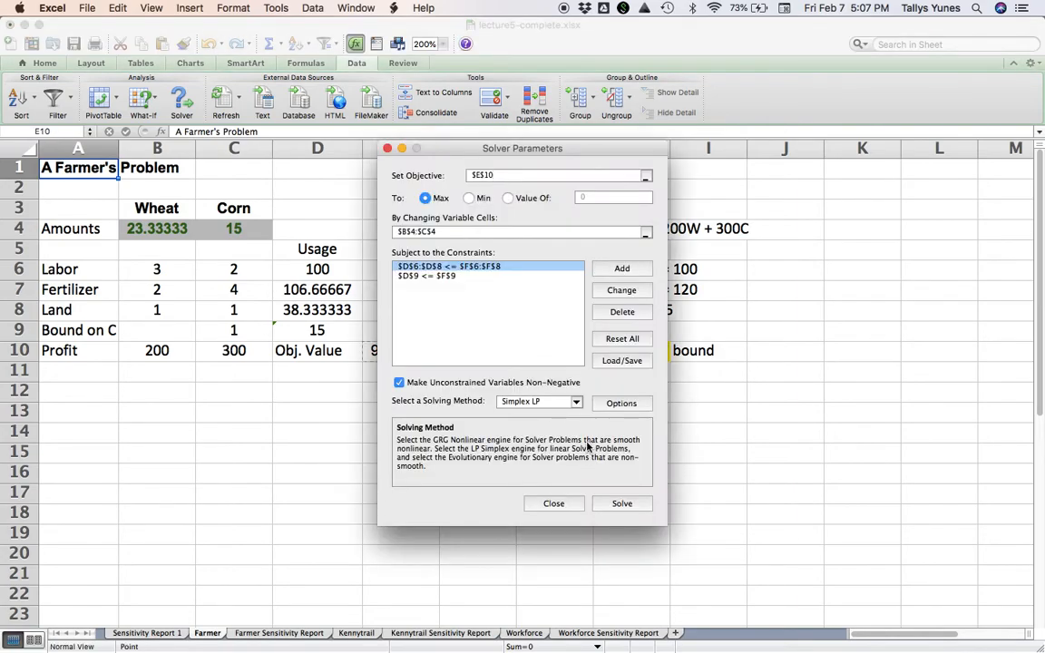
Solve the model, keep the Solver solution and generate a Sensitivity report
{"action": "left_click", "coordinate": [621, 505]}
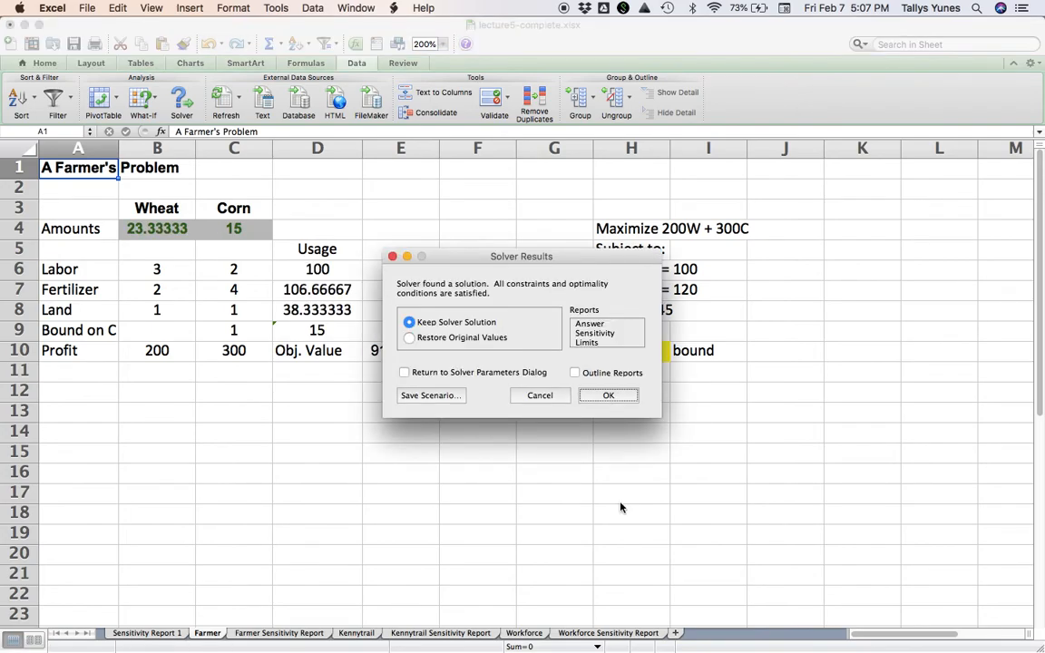
{"action": "left_click", "coordinate": [601, 333]}
{"action": "left_click", "coordinate": [613, 394]}
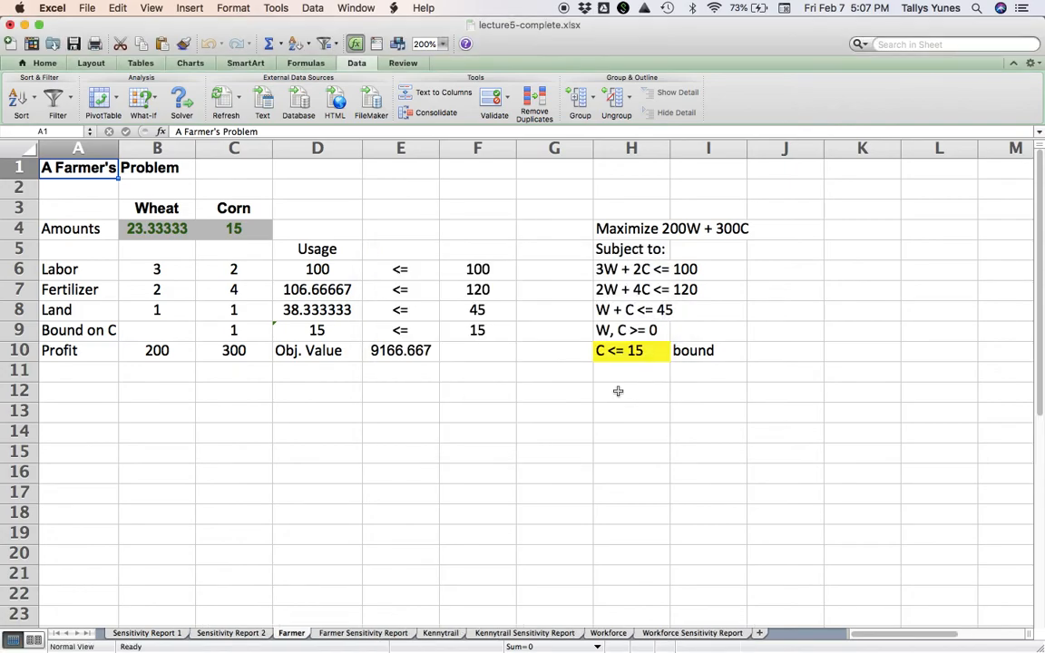
Examine the Bound on C row in the Sensitivity Report 2 sheet, including its final value, shadow price and right-hand side
{"action": "left_click", "coordinate": [234, 632]}
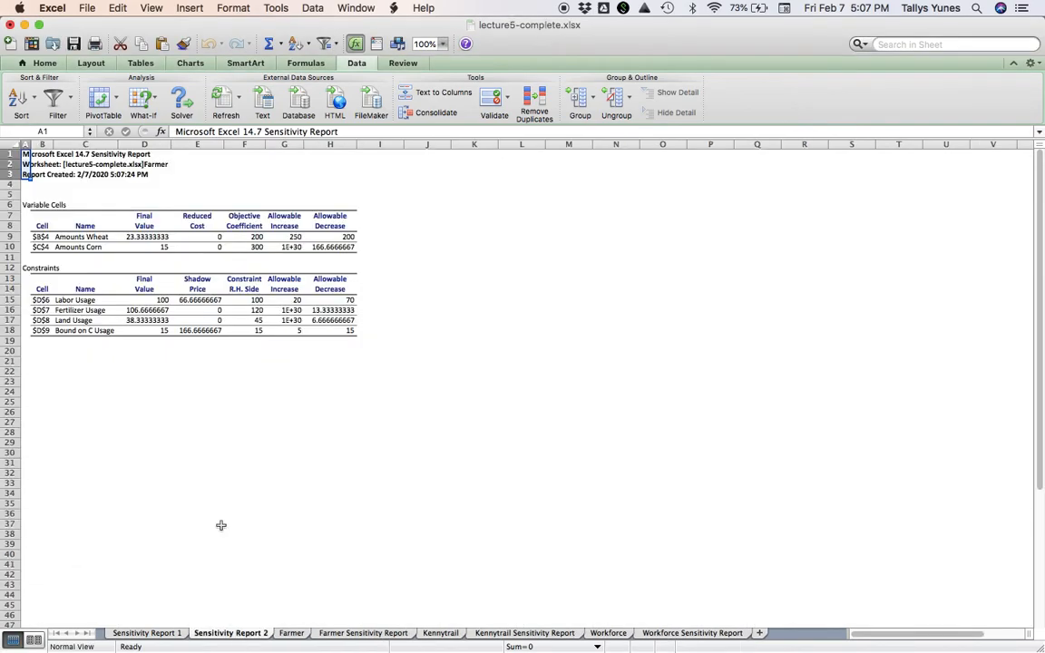
{"action": "left_click", "coordinate": [107, 329]}
{"action": "key", "text": "Right"}
{"action": "key", "text": "Right"}
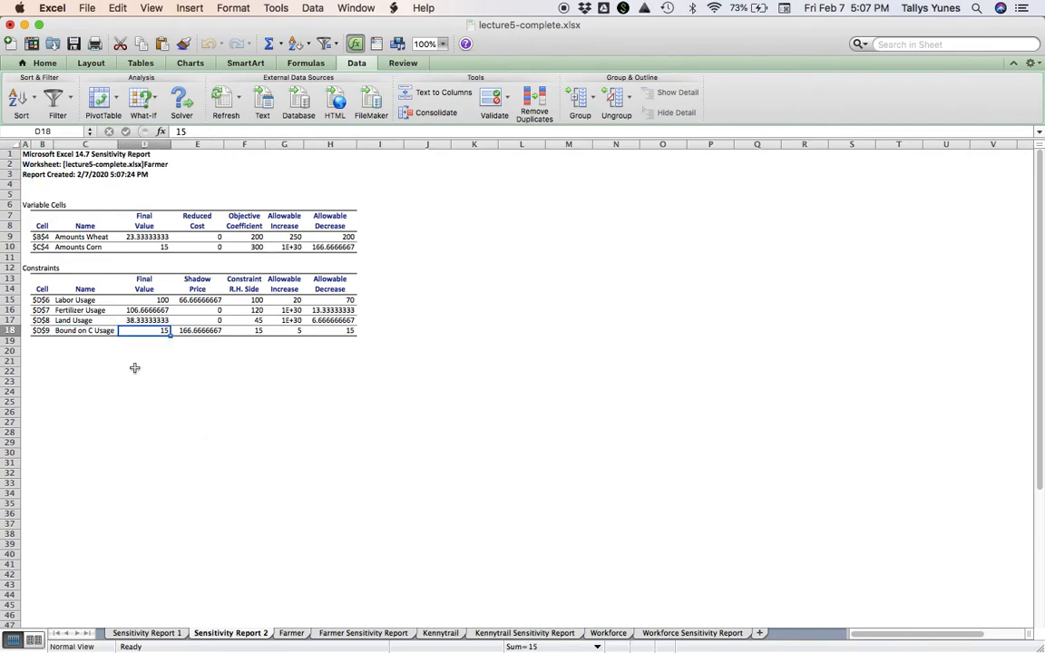
{"action": "key", "text": "Right"}
{"action": "key", "text": "Left"}
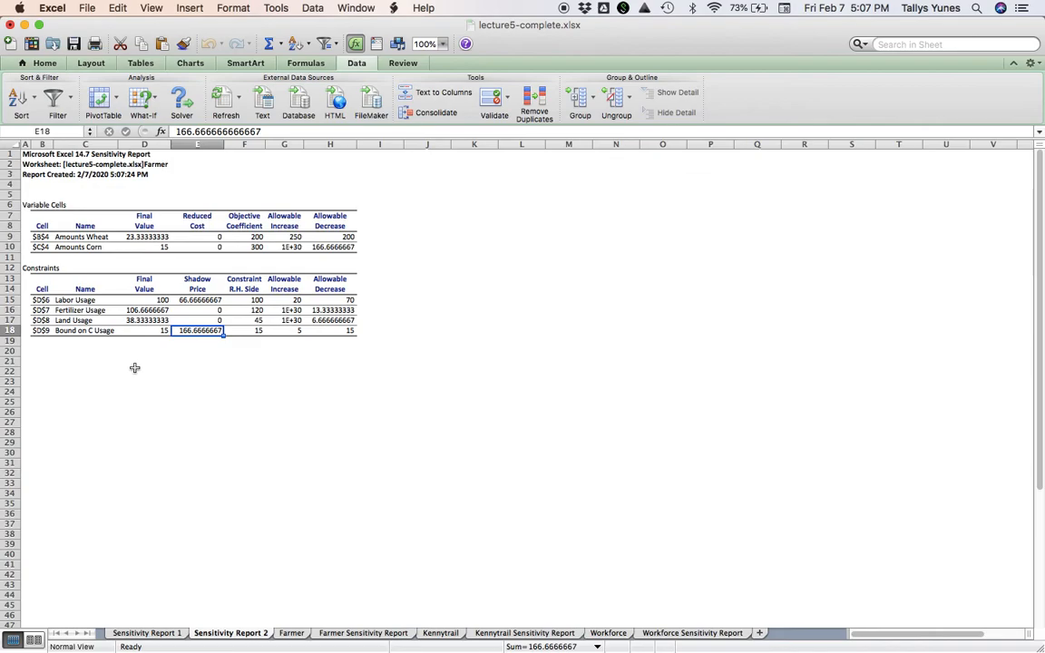
{"action": "key", "text": "Right"}
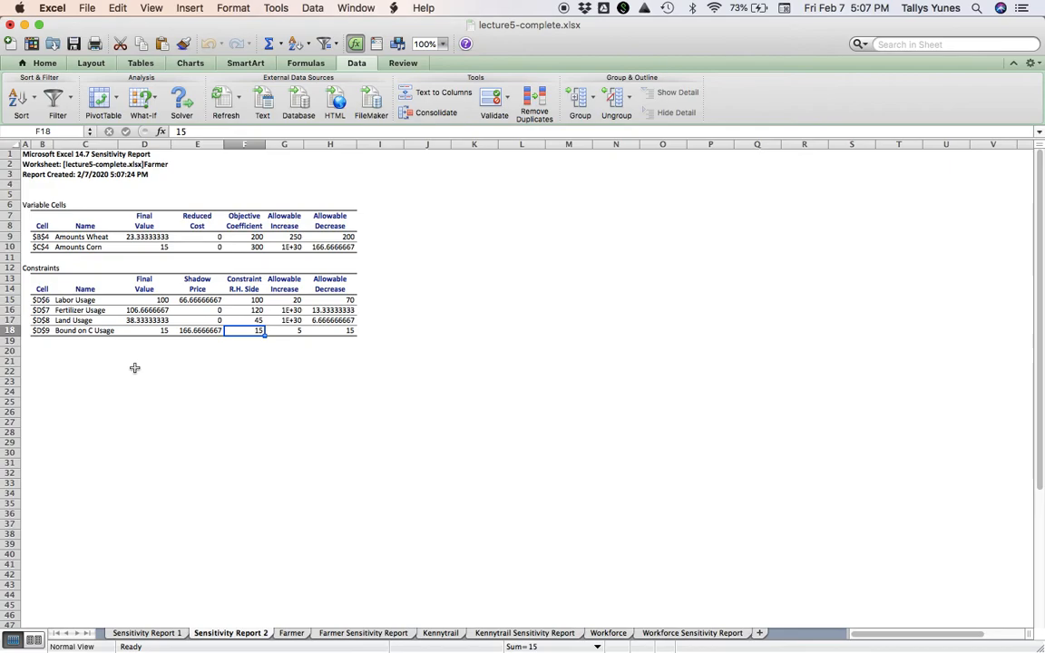
{"action": "left_click", "coordinate": [26, 156]}
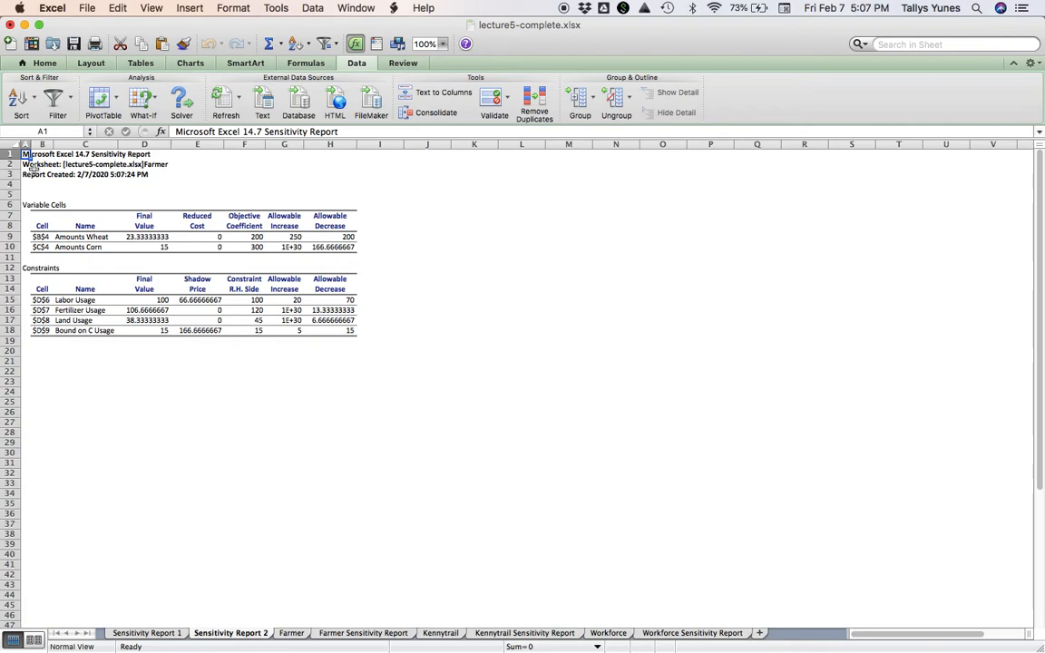